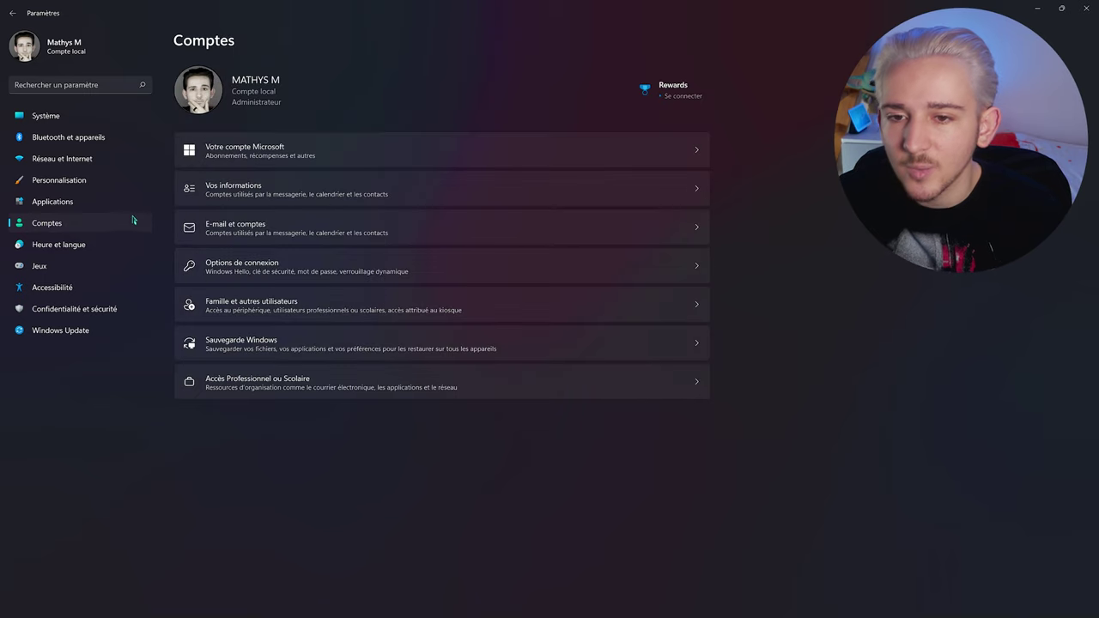
Review the account information page and the Windows backup options for remembering apps and preferences in the account settings
click(287, 202)
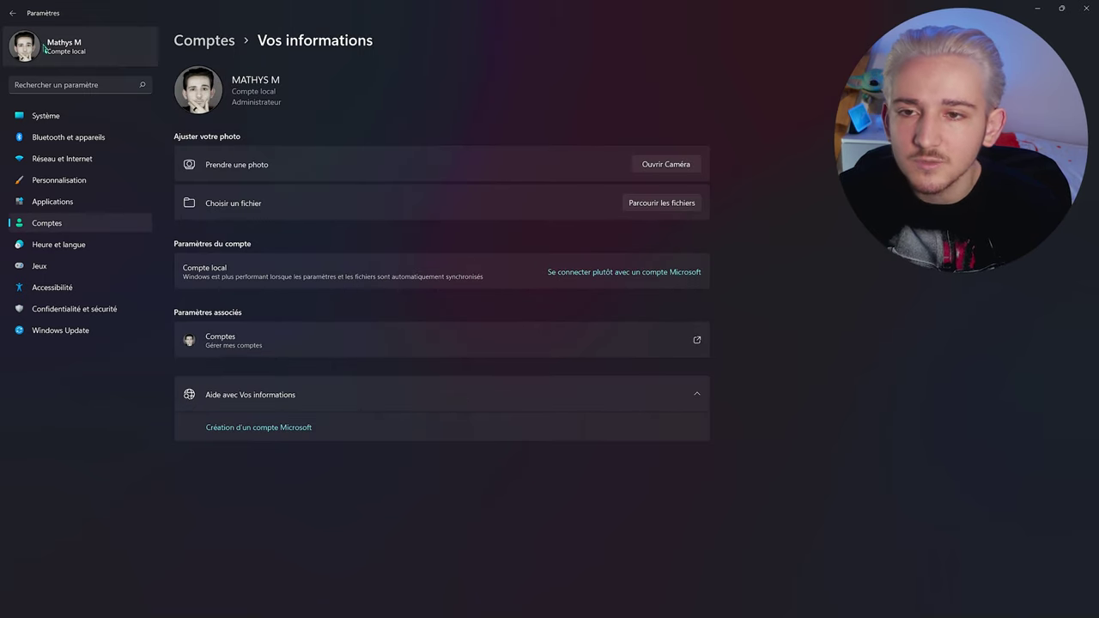
click(204, 42)
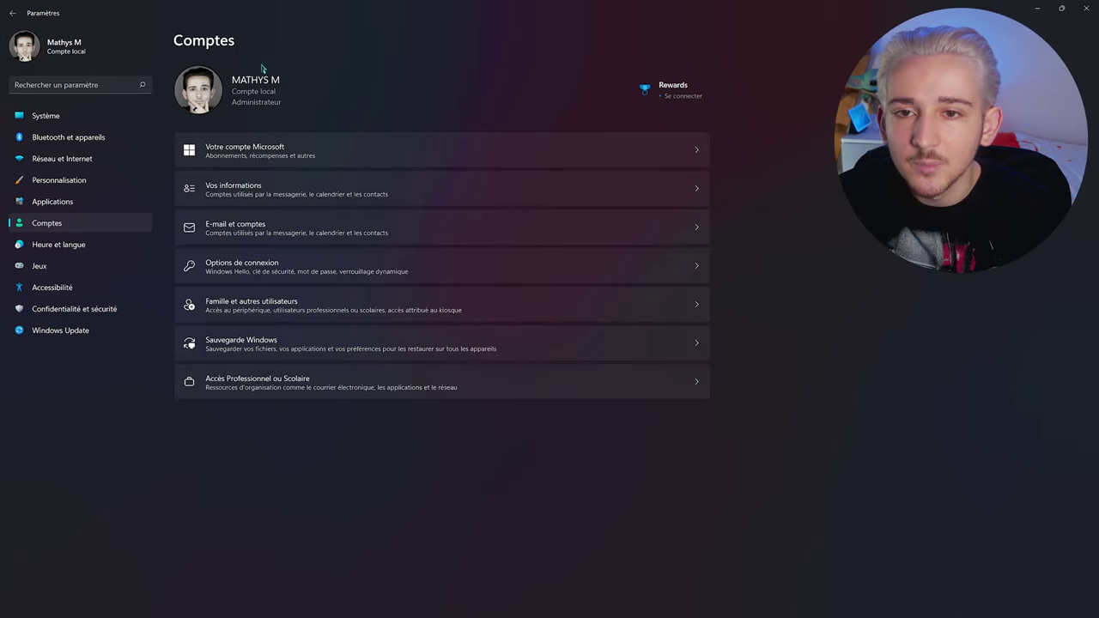
click(243, 345)
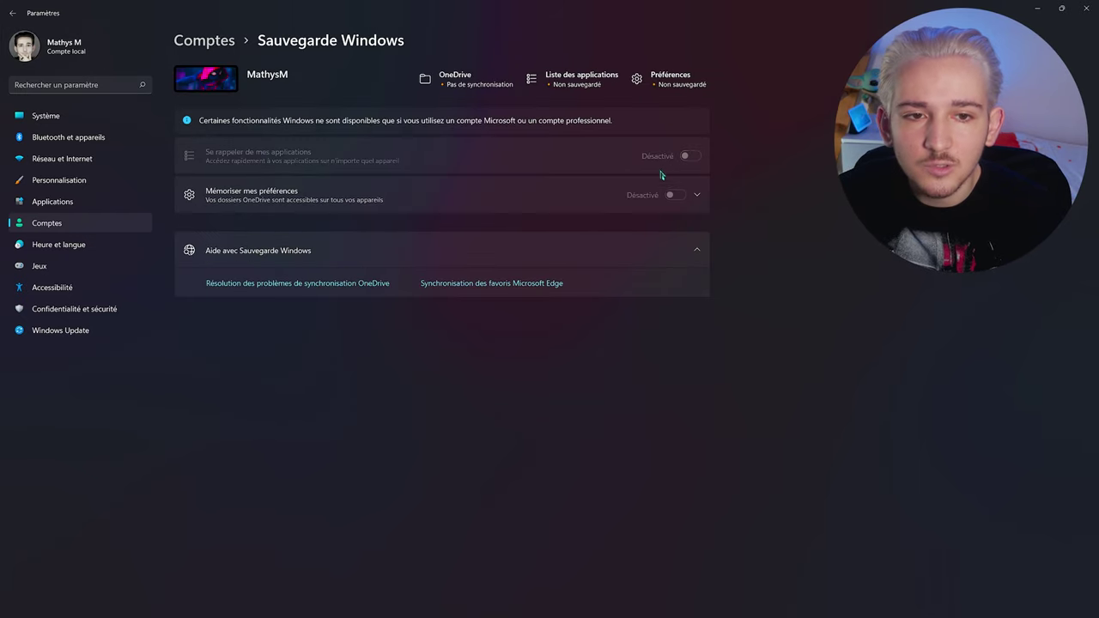
click(635, 202)
click(588, 205)
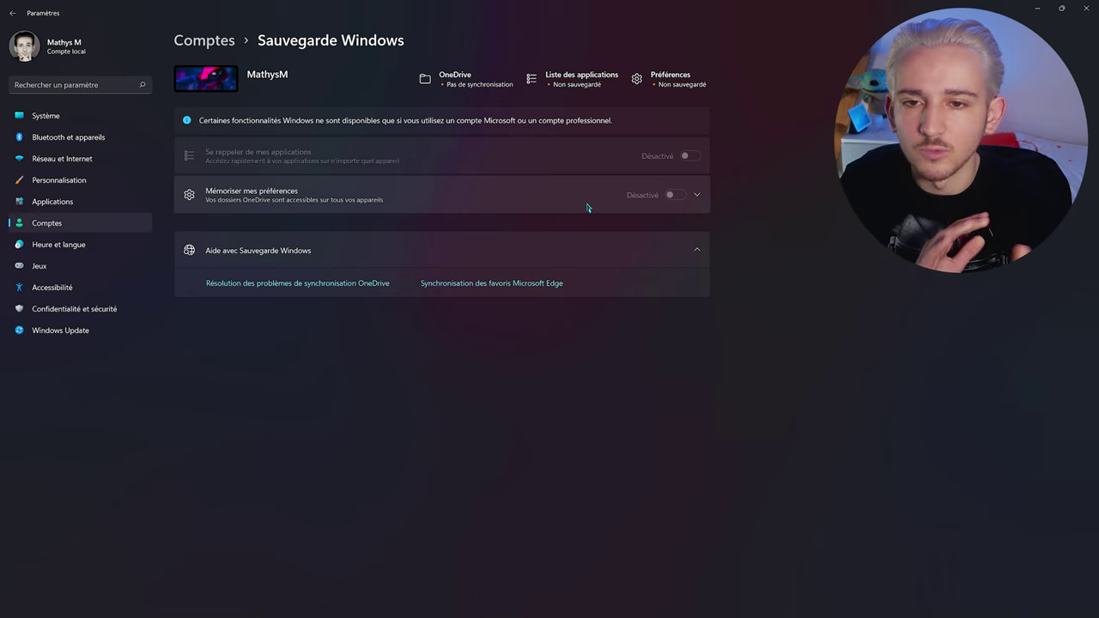
click(210, 41)
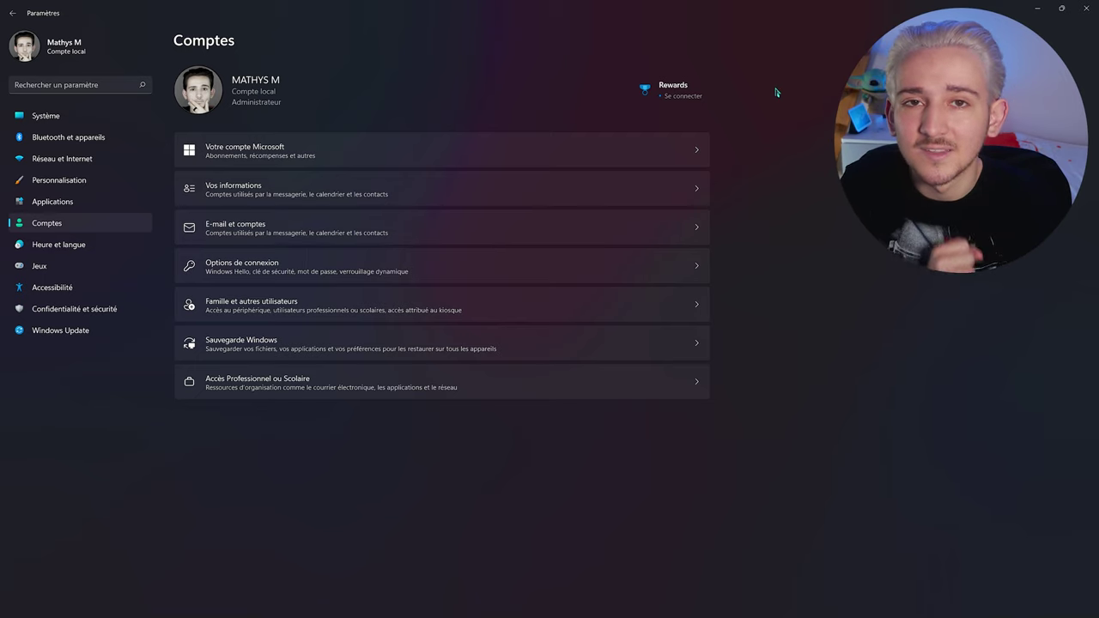
Close the settings, open the Services console and sort the services by name
click(1086, 9)
click(550, 606)
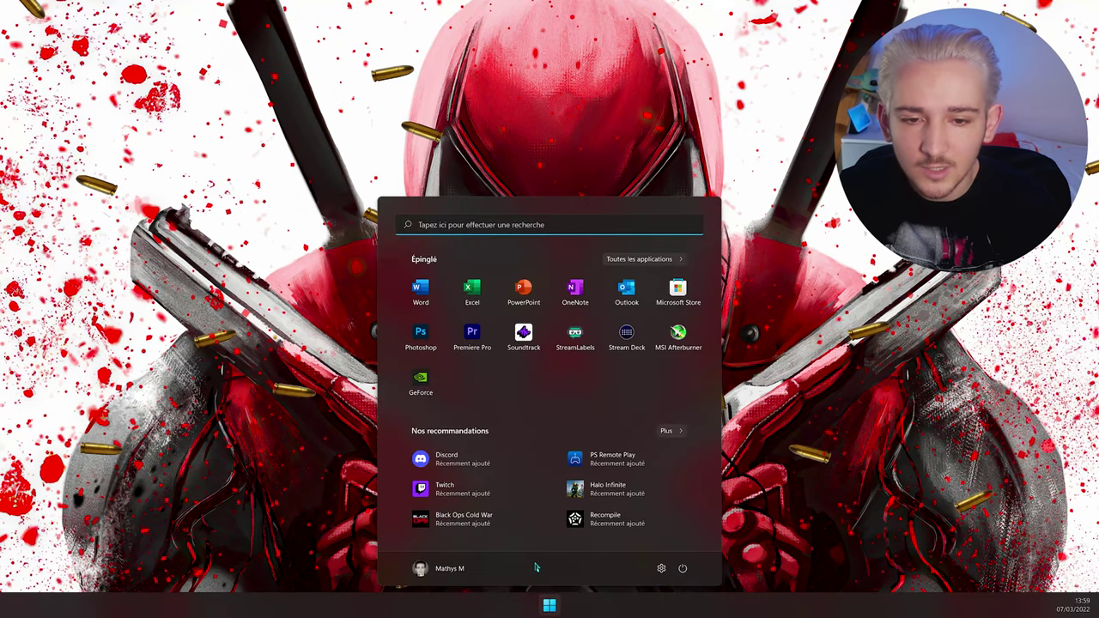
text(services)
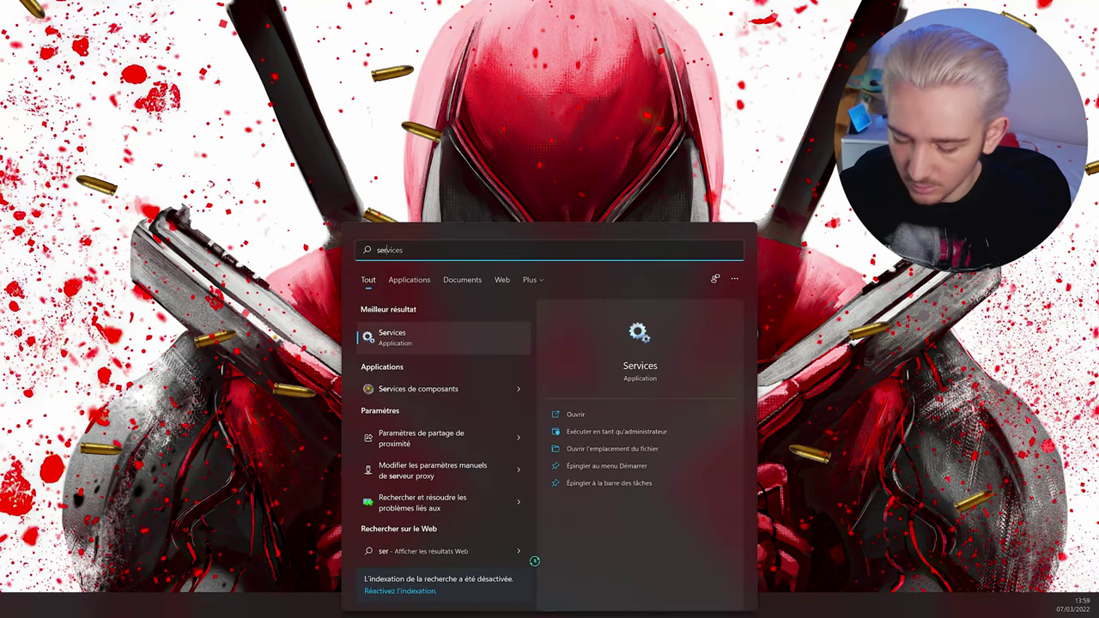
key(Return)
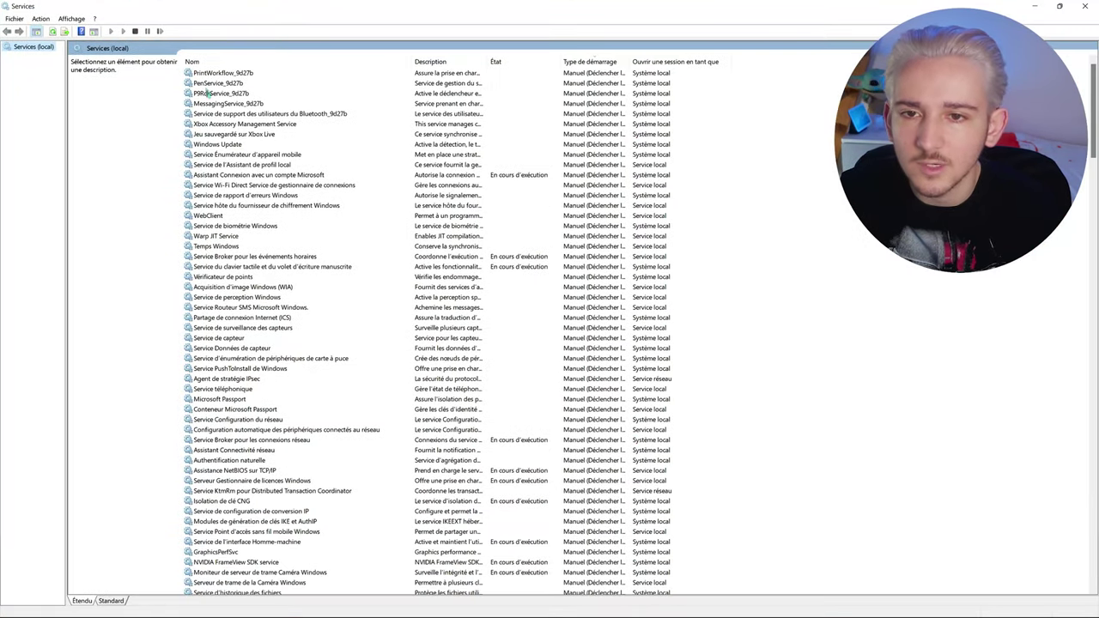
click(242, 62)
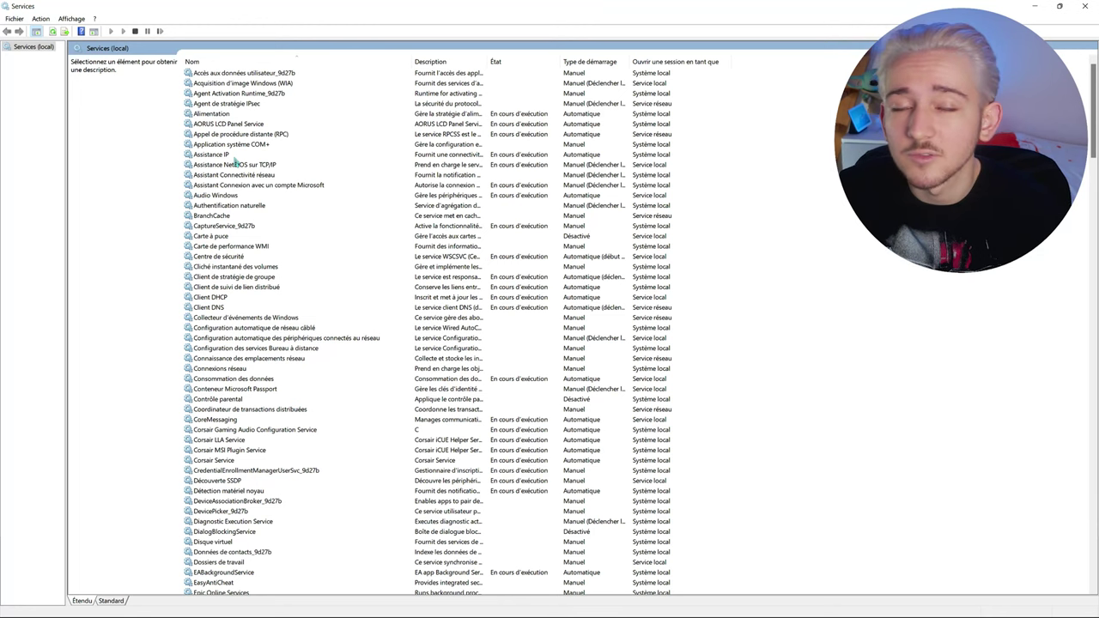
Find the "Expériences des utilisateurs connectés et télémétrie" service and read its description
key(e)
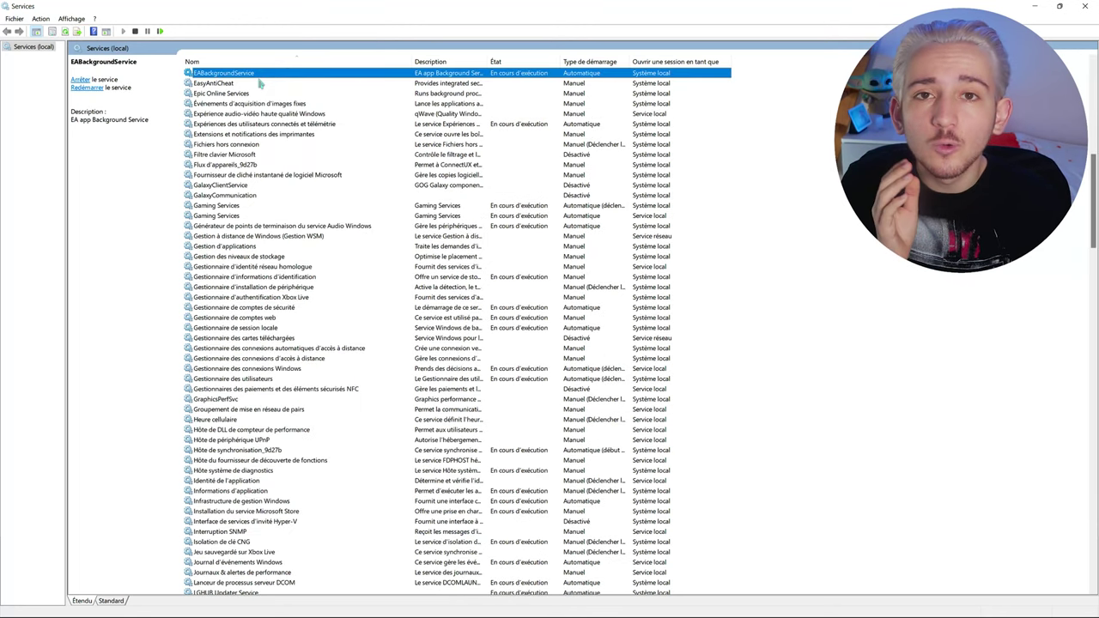
click(260, 84)
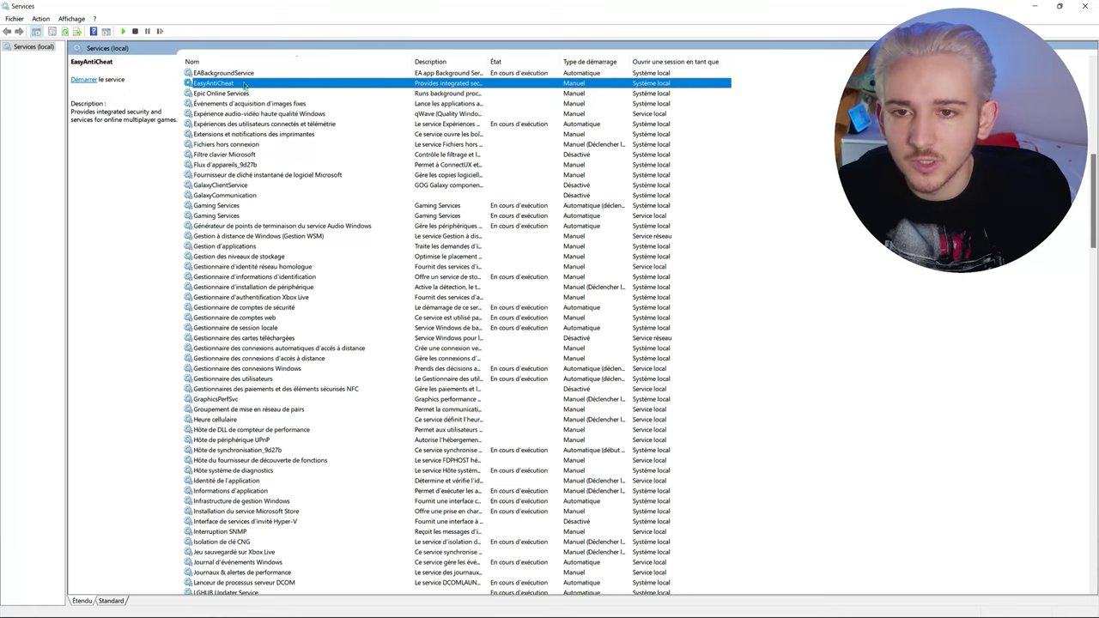
click(227, 126)
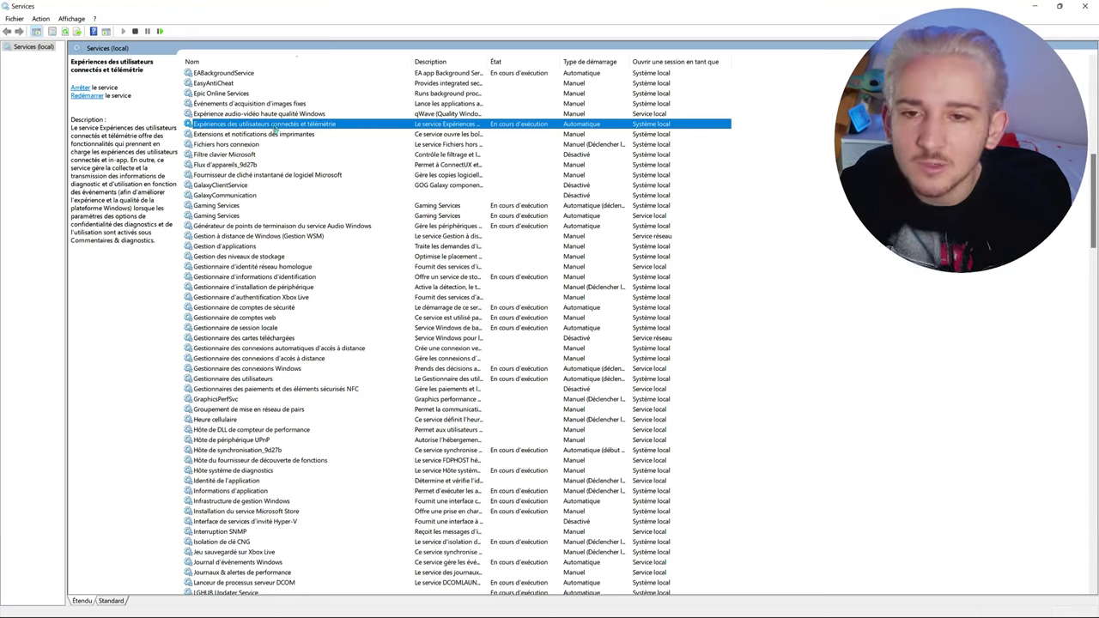
click(73, 130)
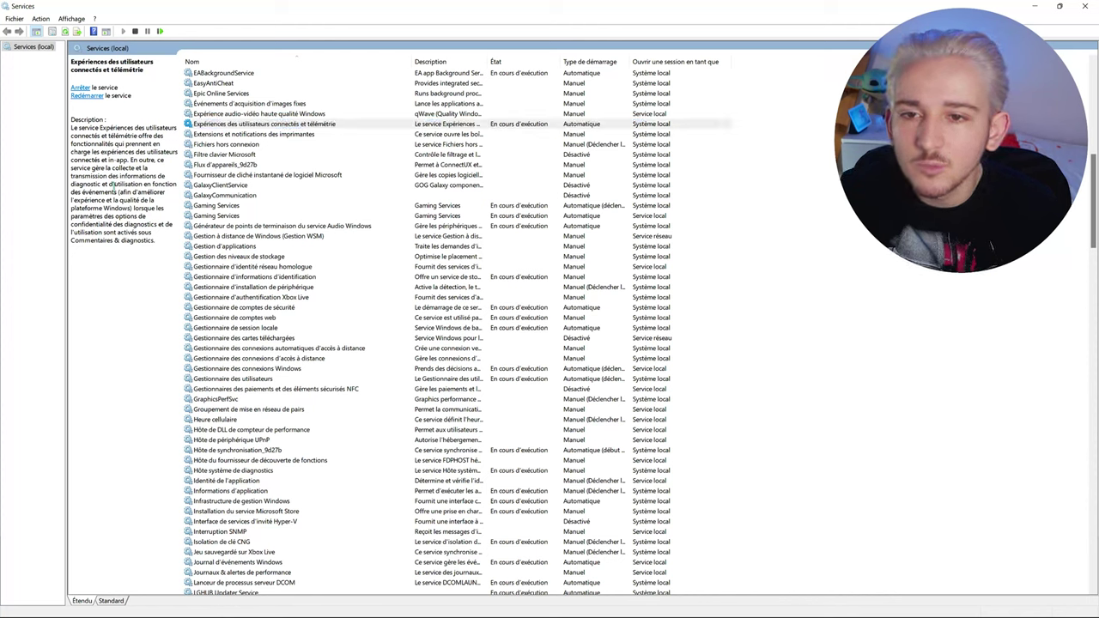
click(241, 127)
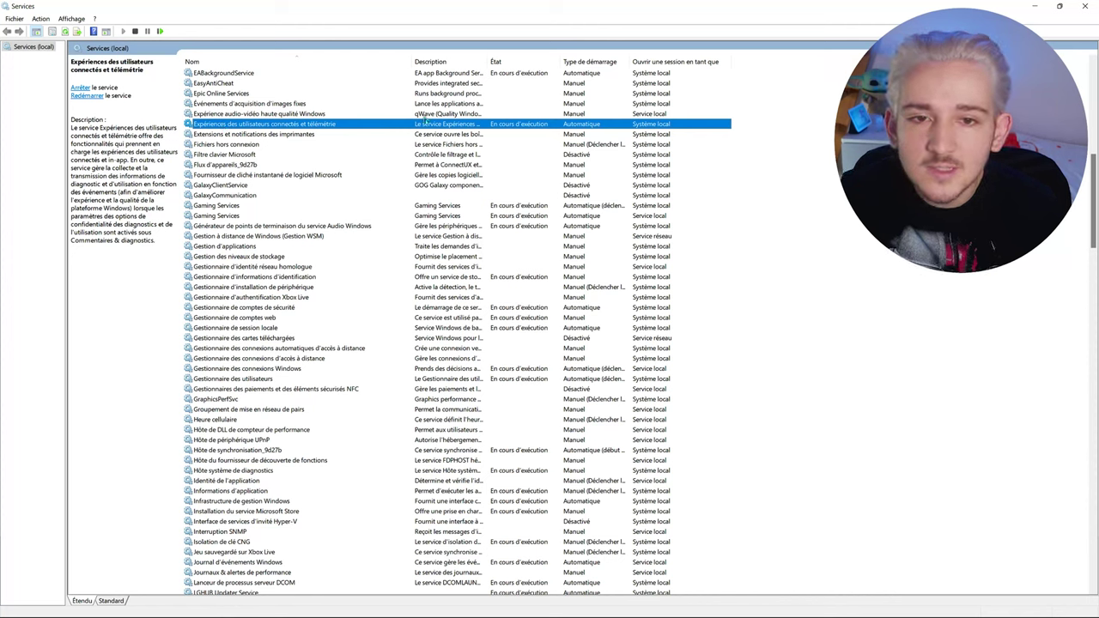
Set the startup type of "Expériences des utilisateurs connectés et télémétrie" (DiagTrack) to Désactivé and stop the service
double_click(518, 128)
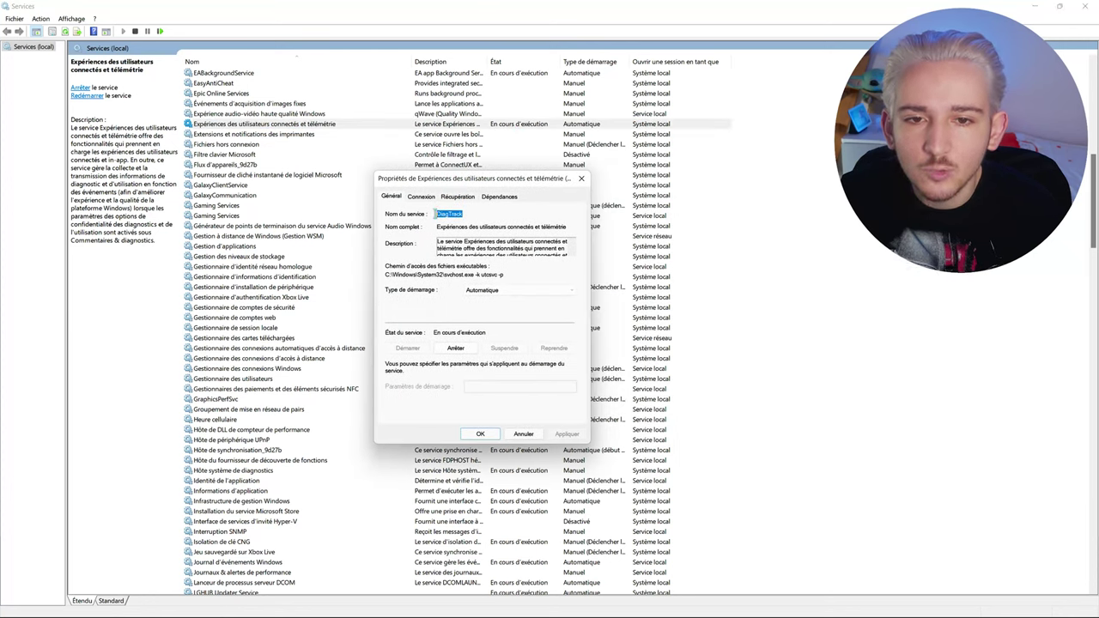
click(483, 213)
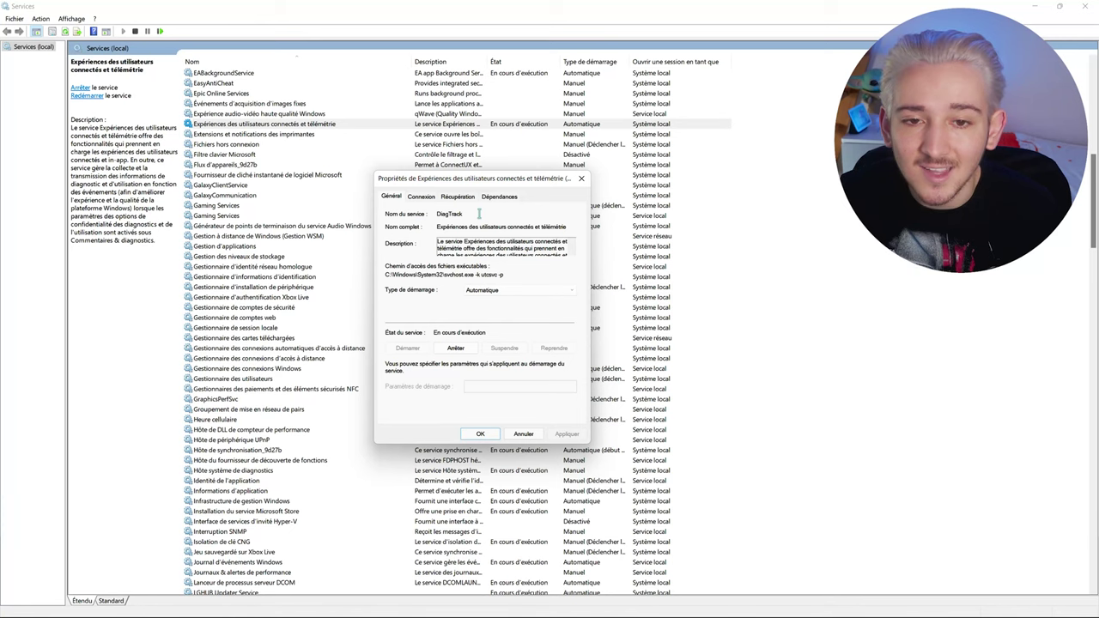
drag(468, 214, 428, 214)
click(461, 213)
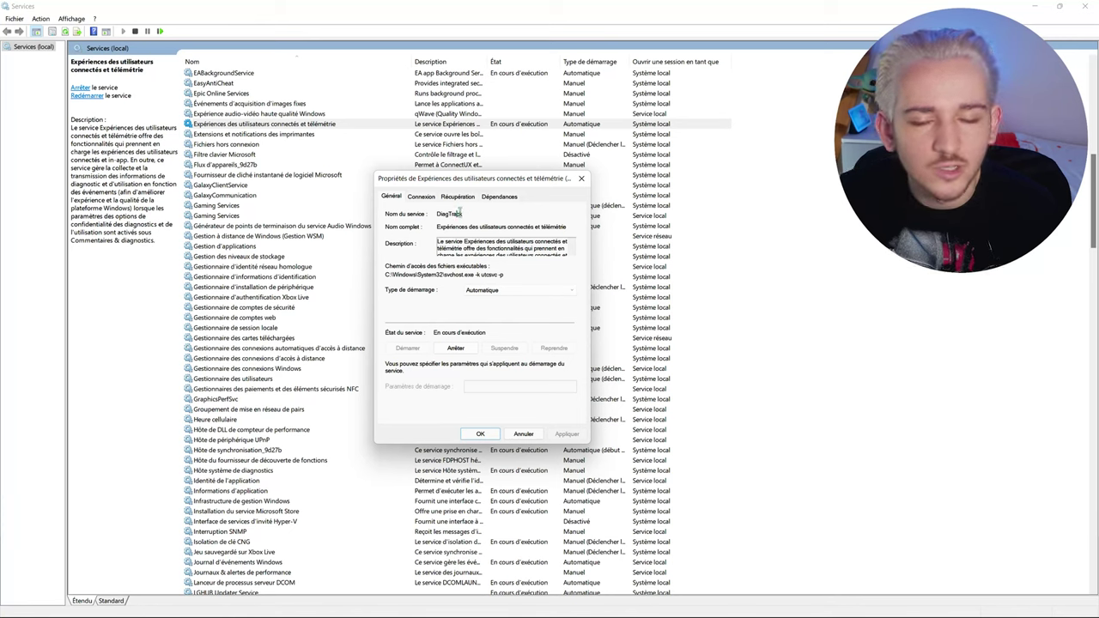
click(468, 291)
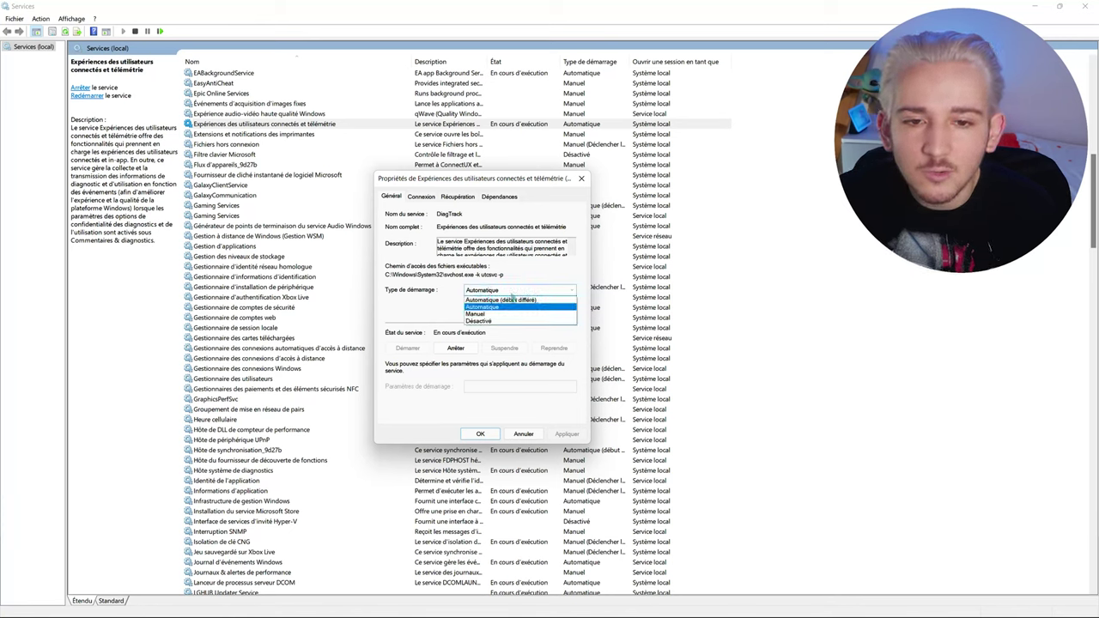
click(487, 322)
click(470, 346)
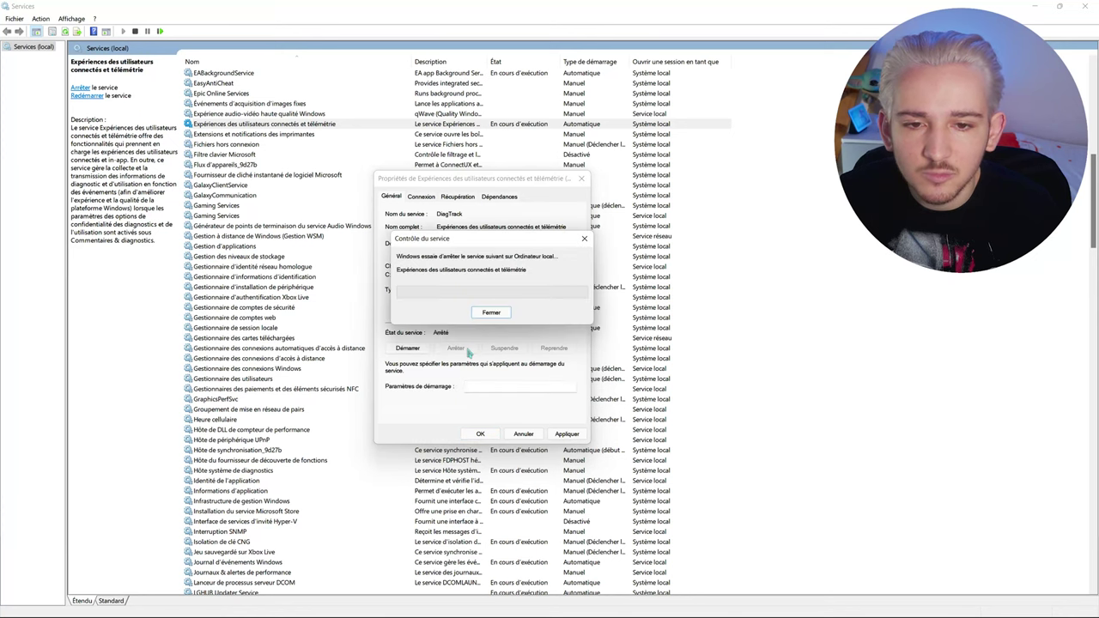
click(567, 433)
click(481, 433)
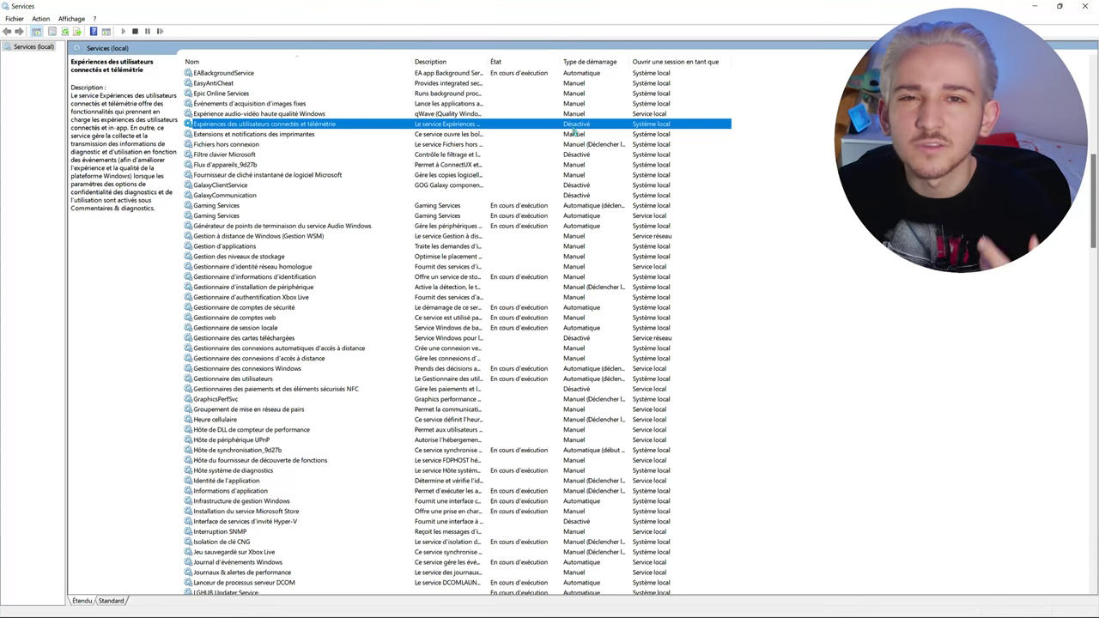
Set the startup type of Diagnostic Execution Service to Désactivé and apply the change
scroll(574, 131, up, 3)
click(225, 74)
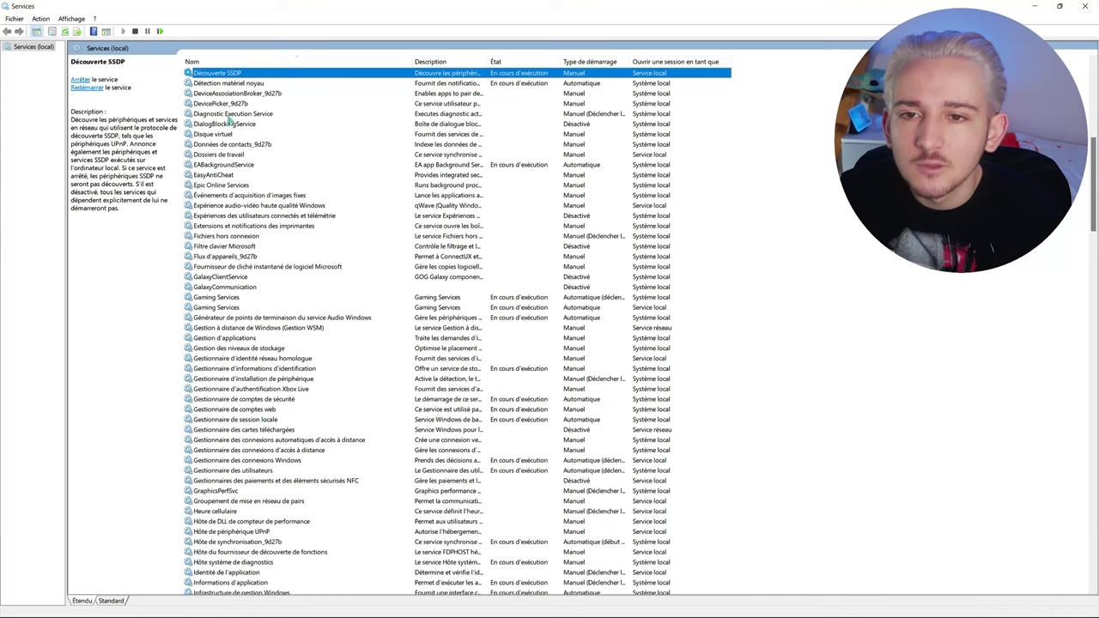
click(228, 116)
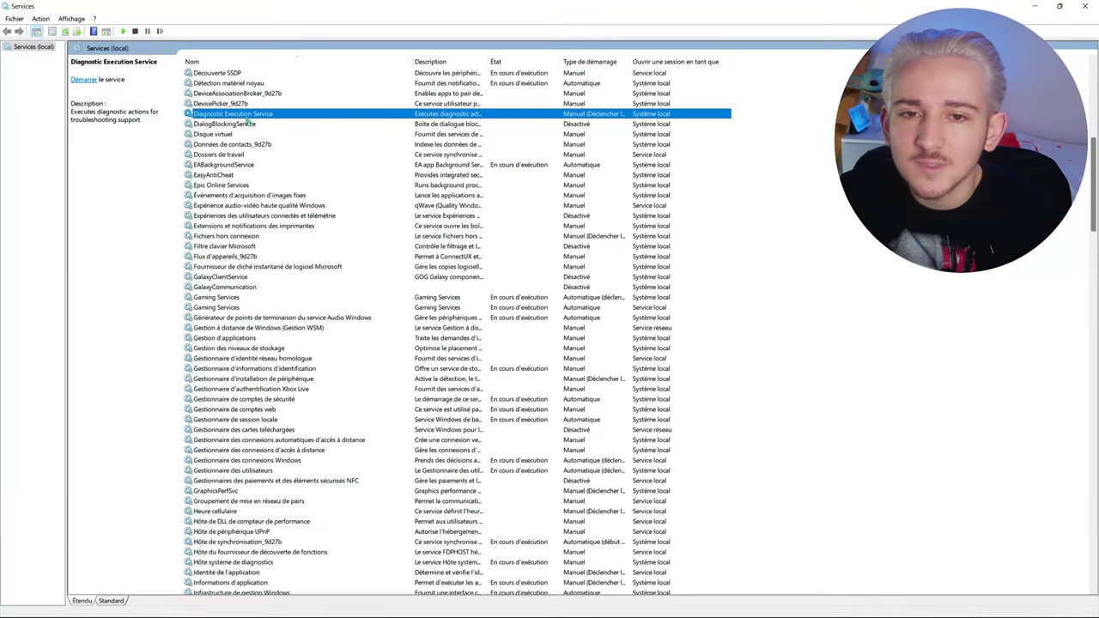
double_click(580, 119)
click(490, 292)
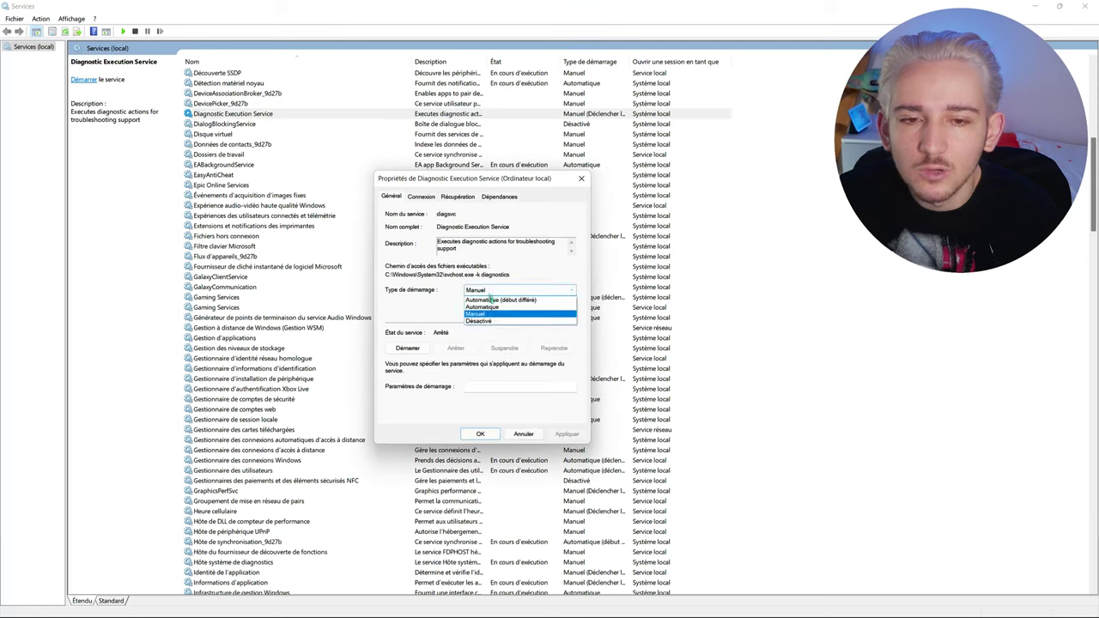
click(483, 292)
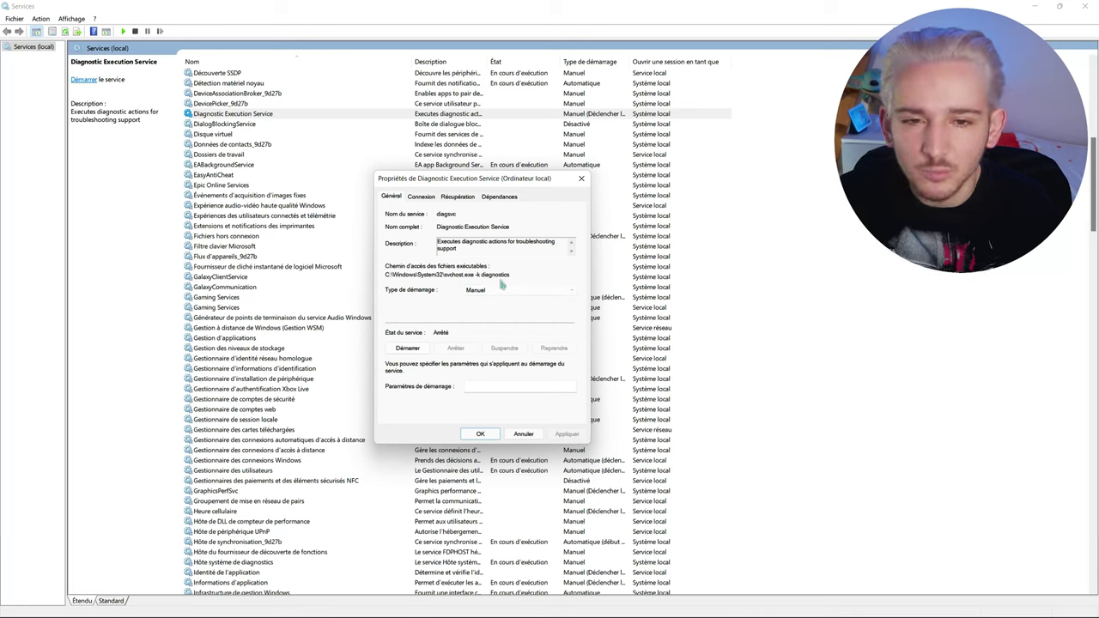
click(502, 290)
click(504, 314)
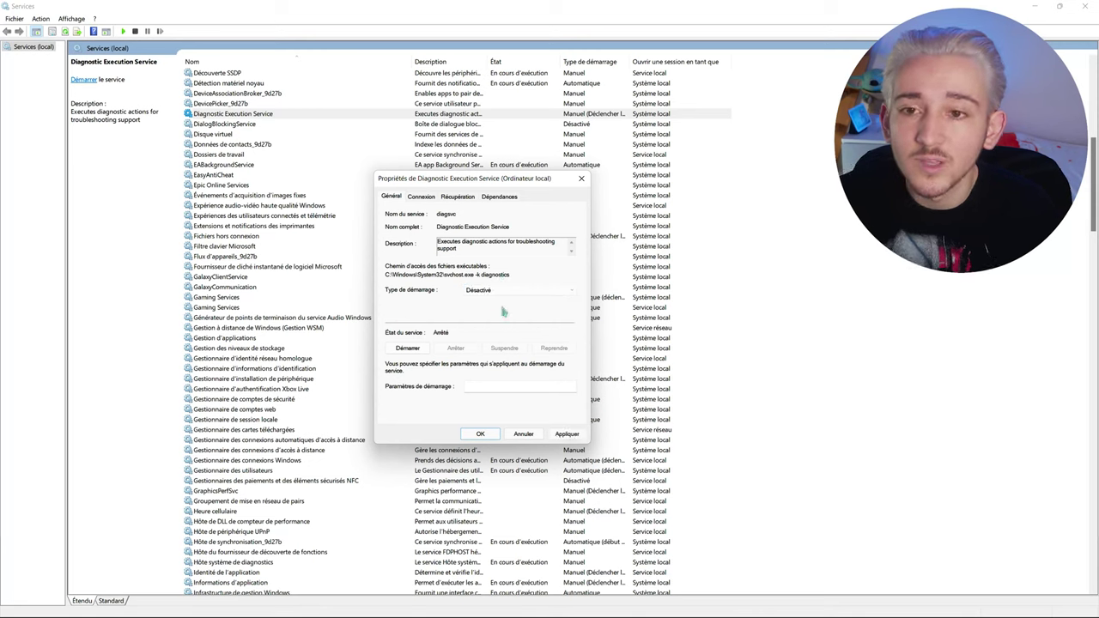
click(567, 434)
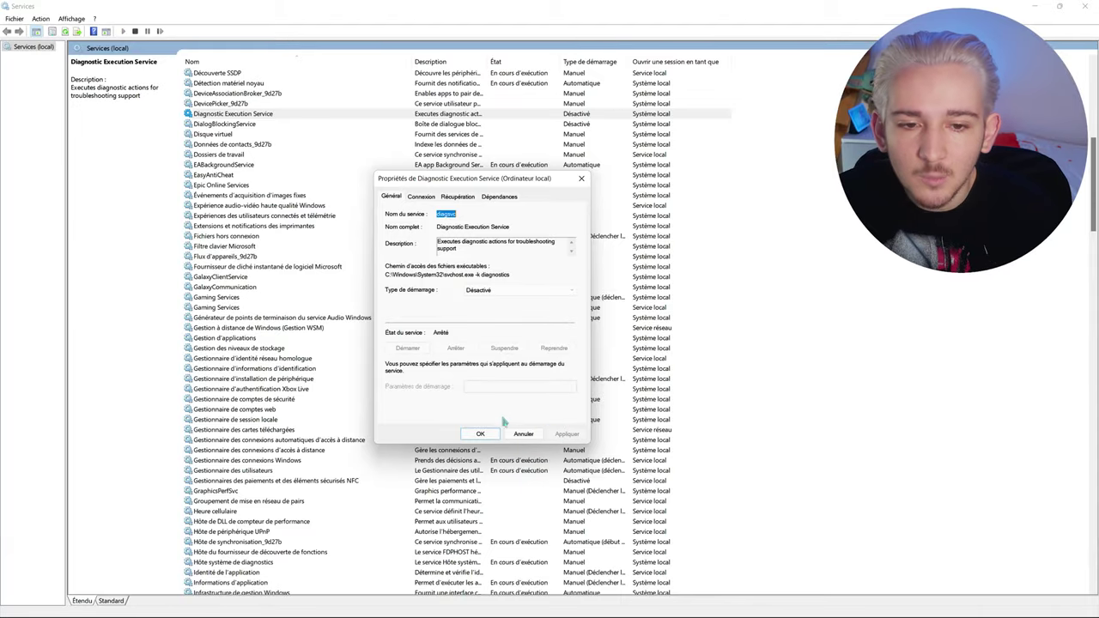
click(481, 434)
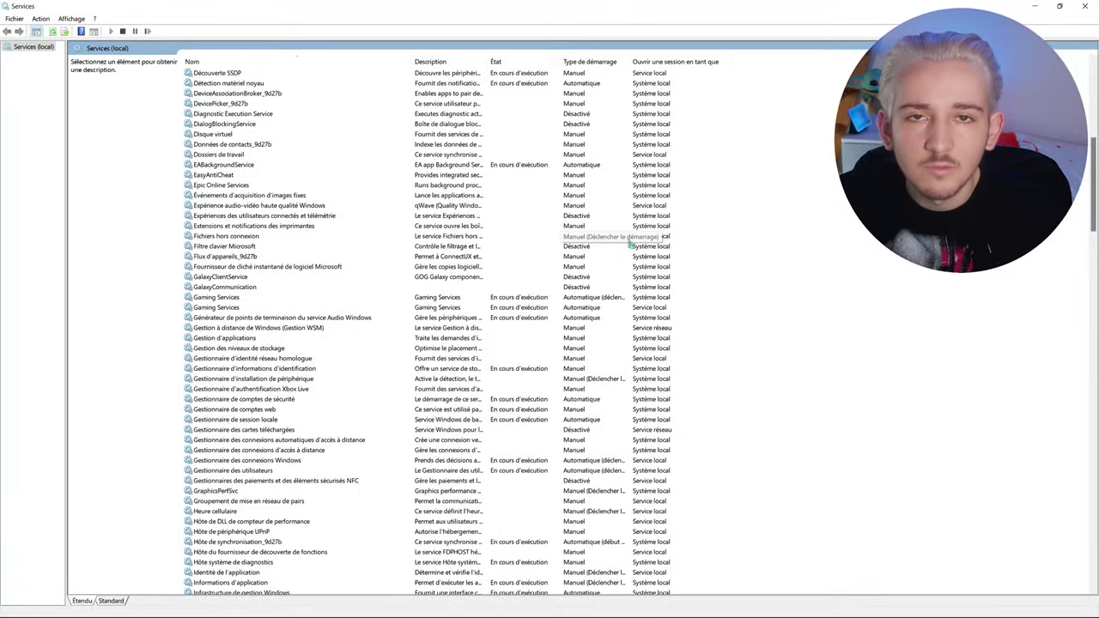
Close the Services console and open the Planificateur de tâches
scroll(232, 164, up, 11)
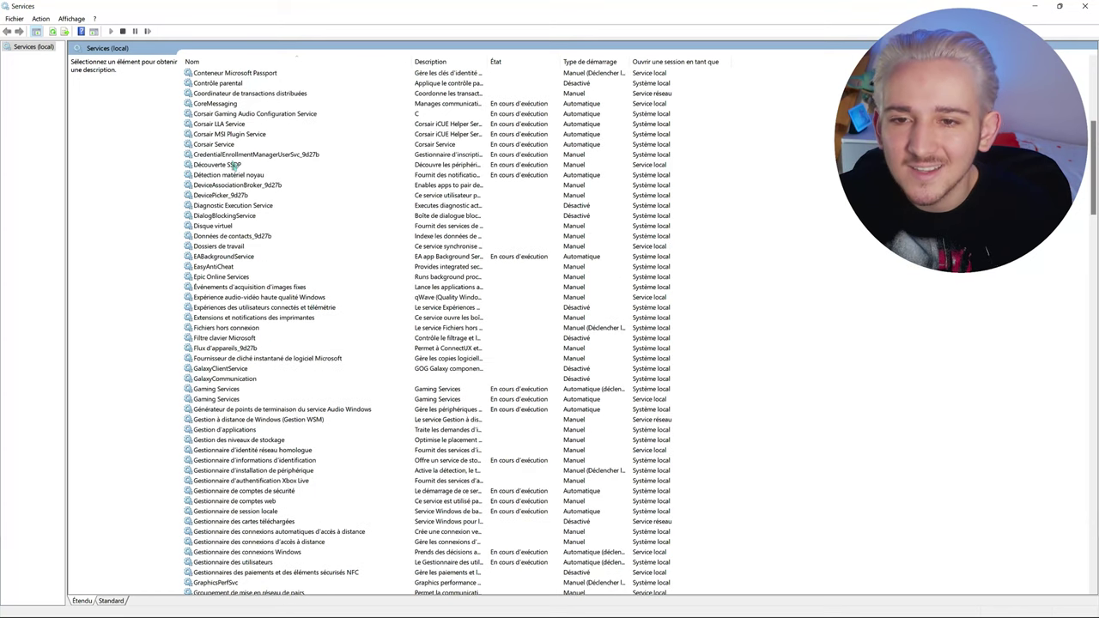
scroll(225, 161, up, 2)
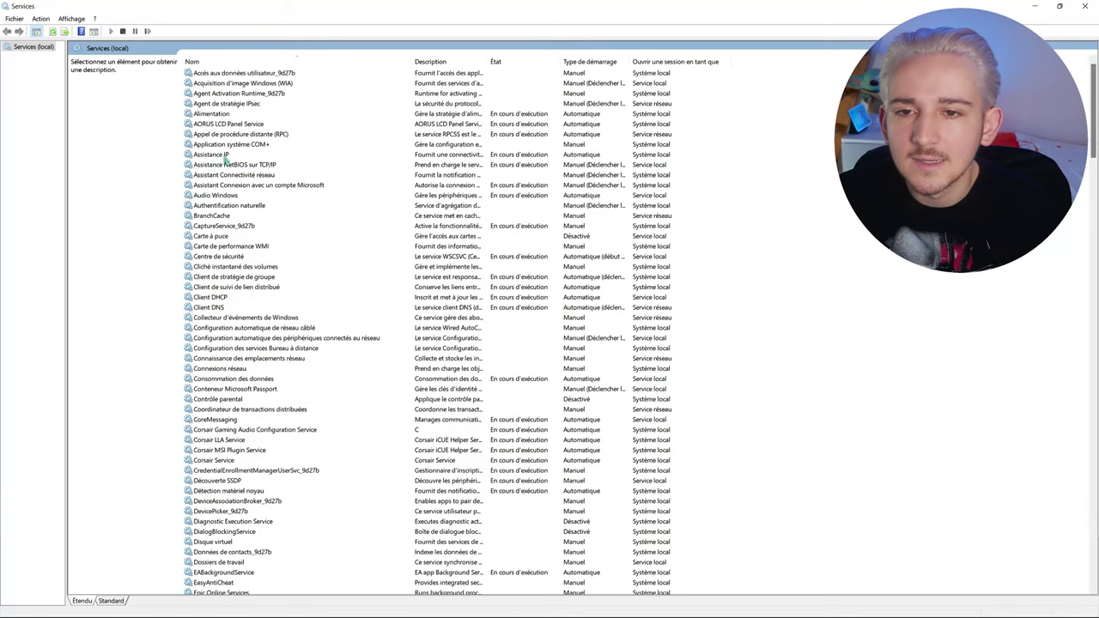
click(1086, 8)
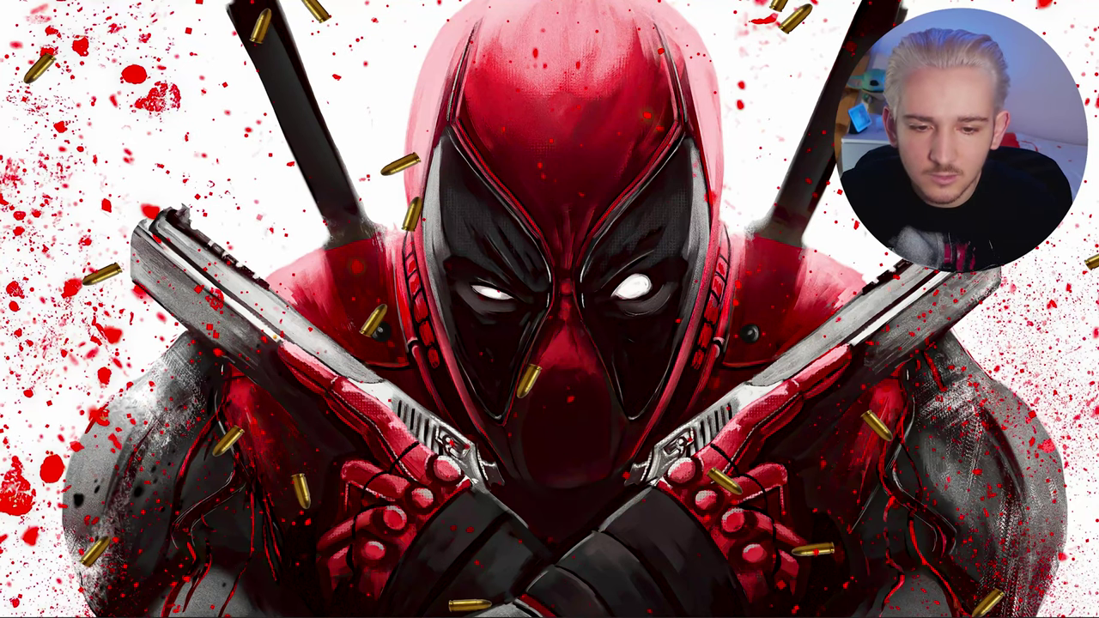
click(549, 606)
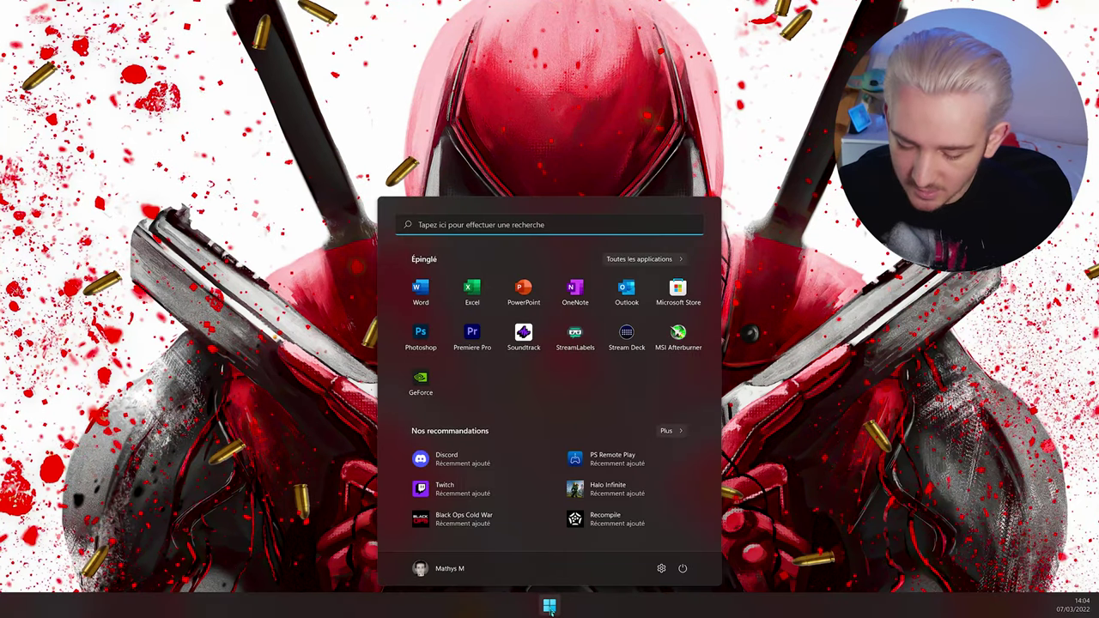
text(plann)
key(BackSpace)
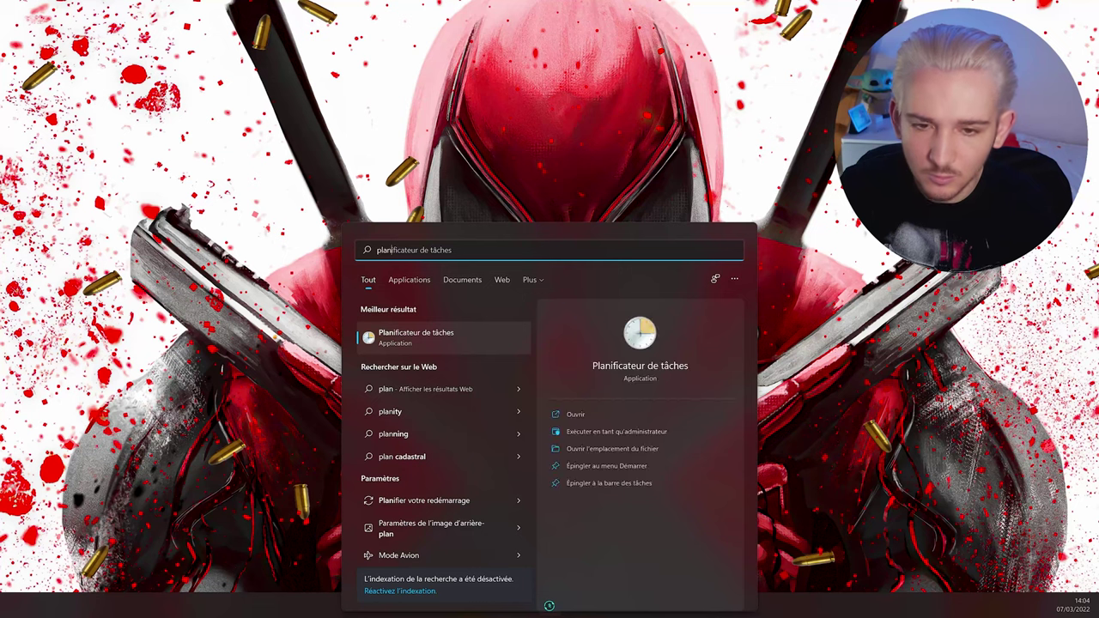
key(Return)
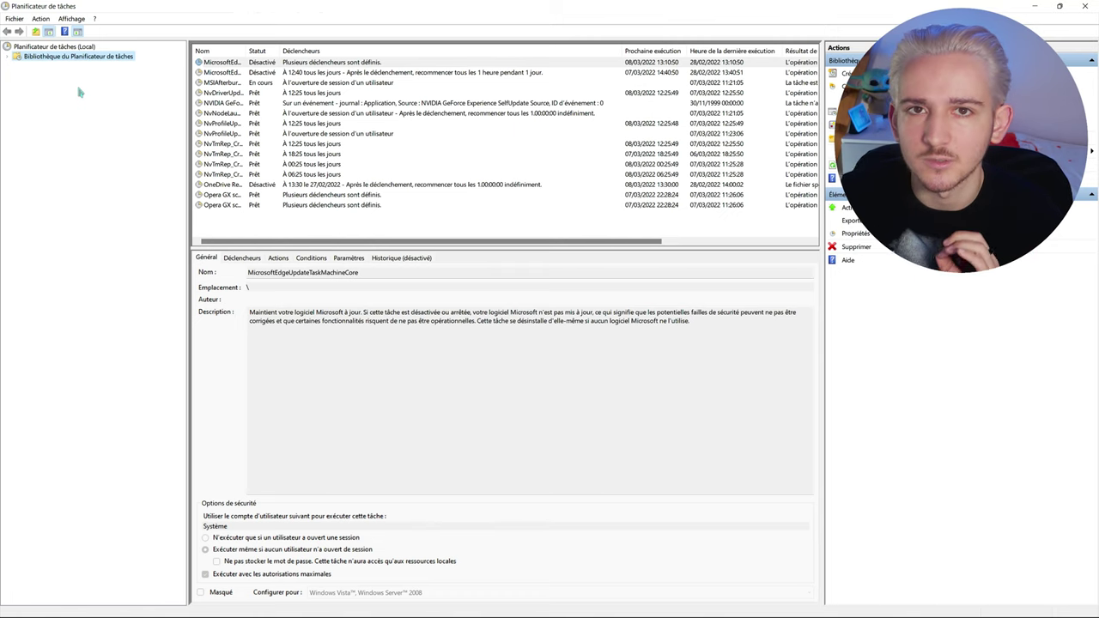
Examine the scheduled tasks listed in the Bibliothèque du Planificateur de tâches
click(253, 65)
drag(248, 229, 352, 74)
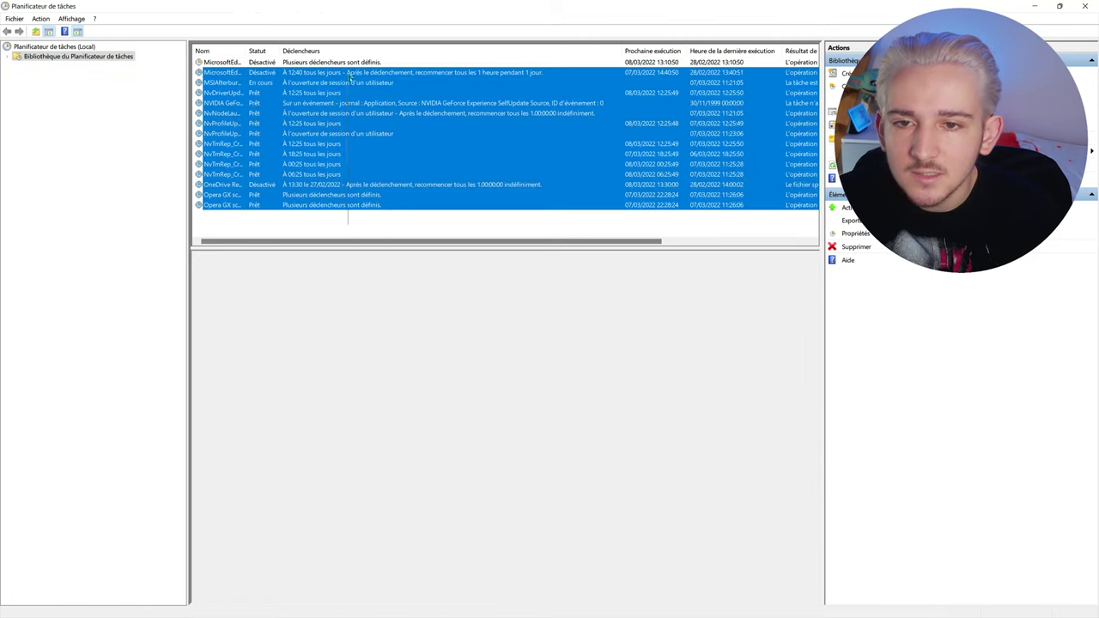
click(252, 225)
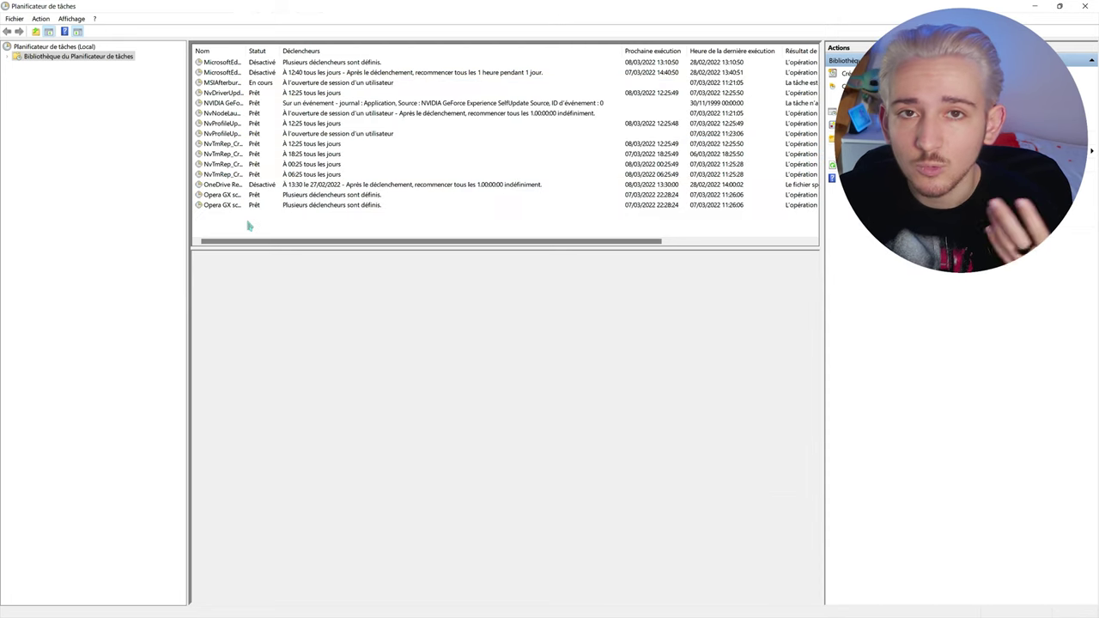
drag(247, 227, 389, 55)
click(277, 220)
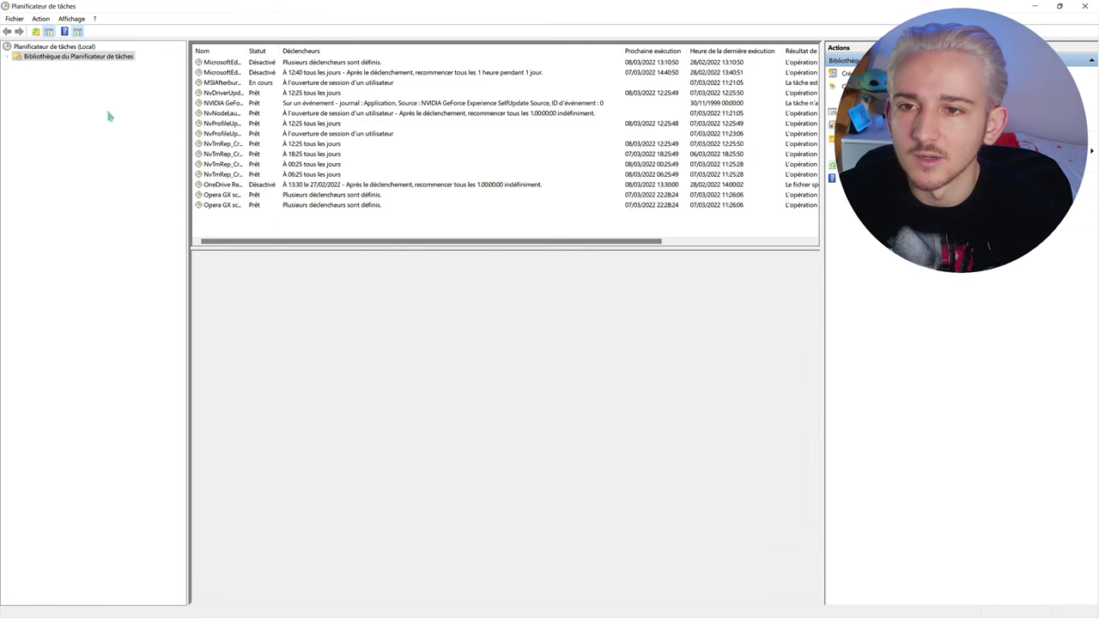
Expand the Bibliothèque du Planificateur de tâches through Microsoft and Windows, and open the Application Experience folder
click(7, 56)
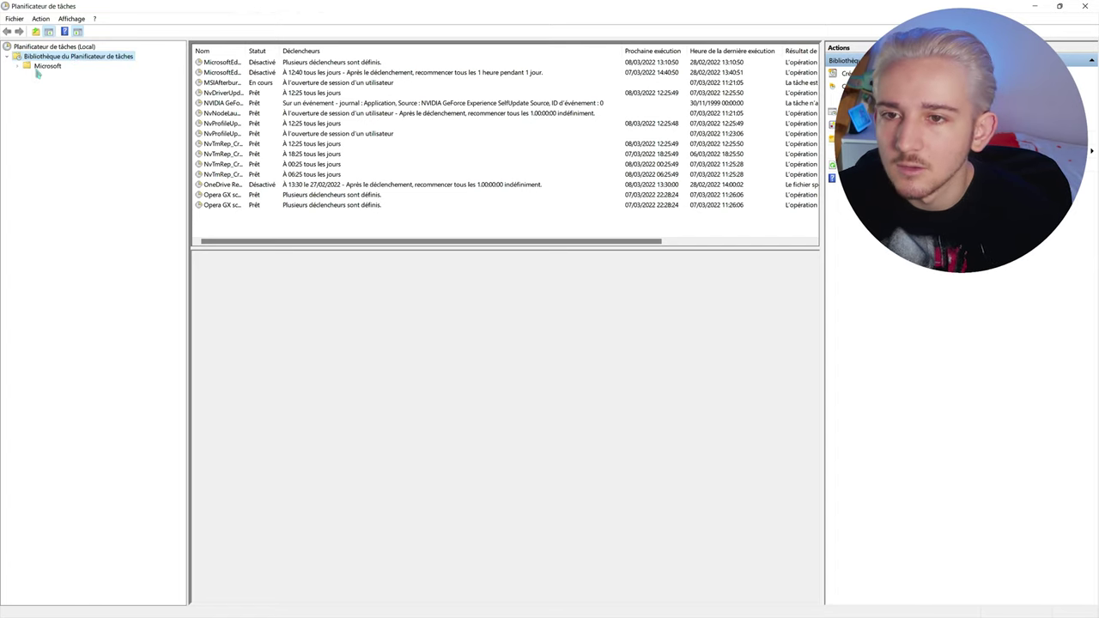
double_click(39, 68)
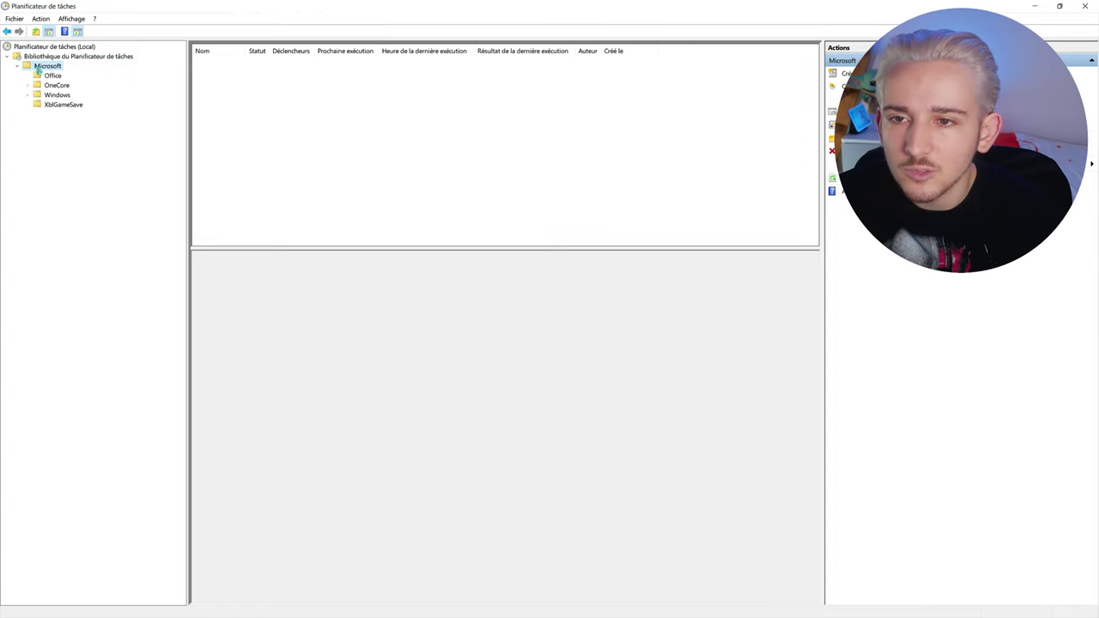
double_click(56, 95)
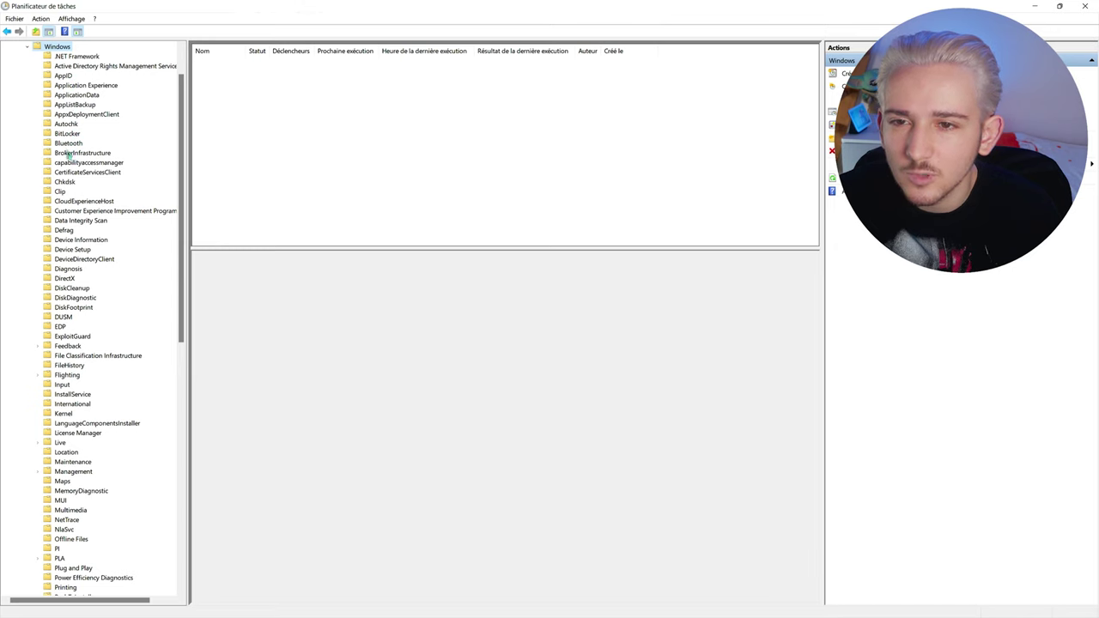
click(76, 86)
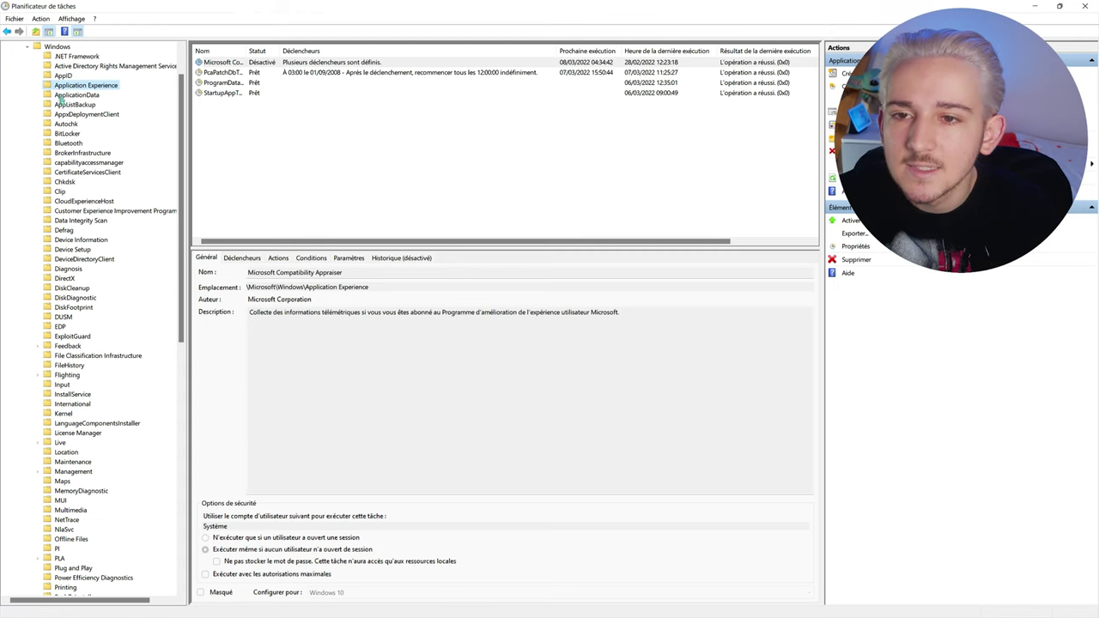
Select the Microsoft Compatibility Appraiser task and widen the Nom column to fit the full task names
scroll(62, 99, up, 1)
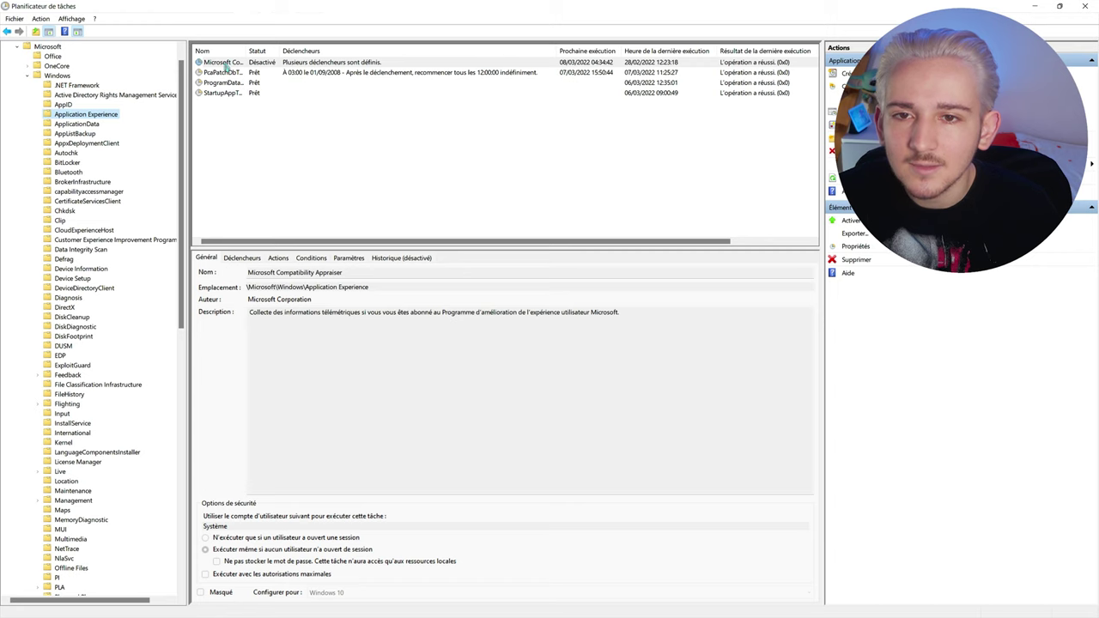
click(227, 64)
drag(248, 51, 307, 49)
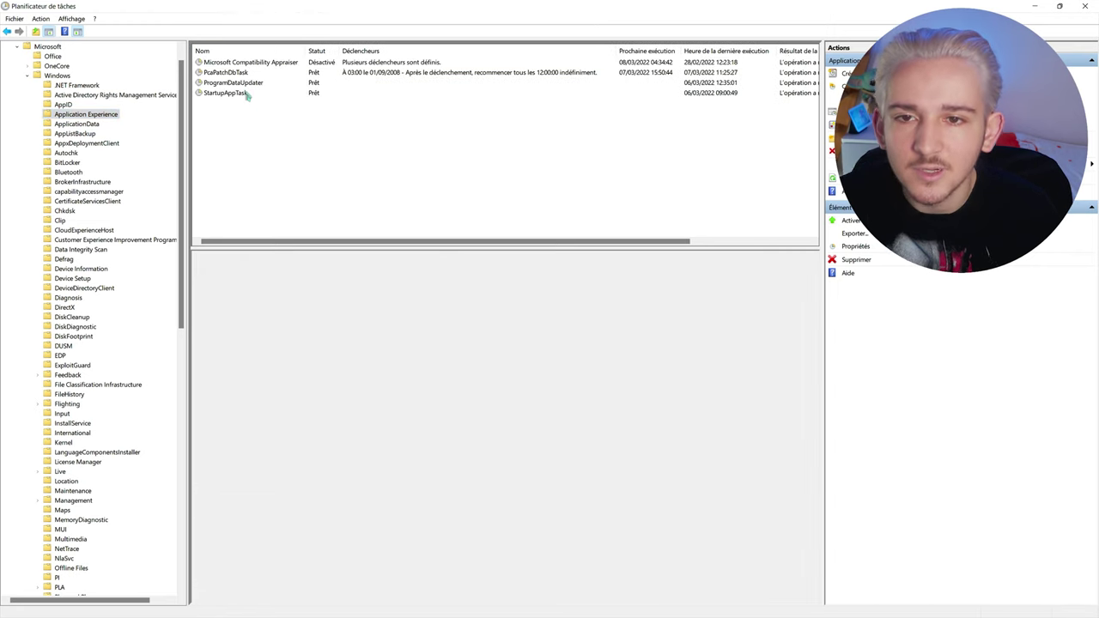